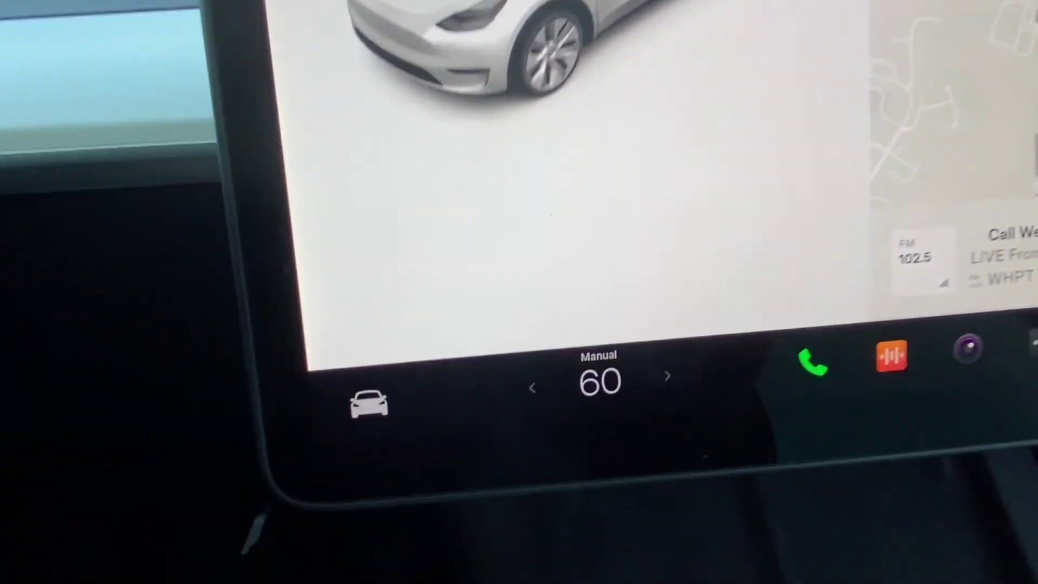
# Open the car-icon Controls panel to show the wiper row (Off, I–IIII, Auto)
pyautogui.click(393, 299)
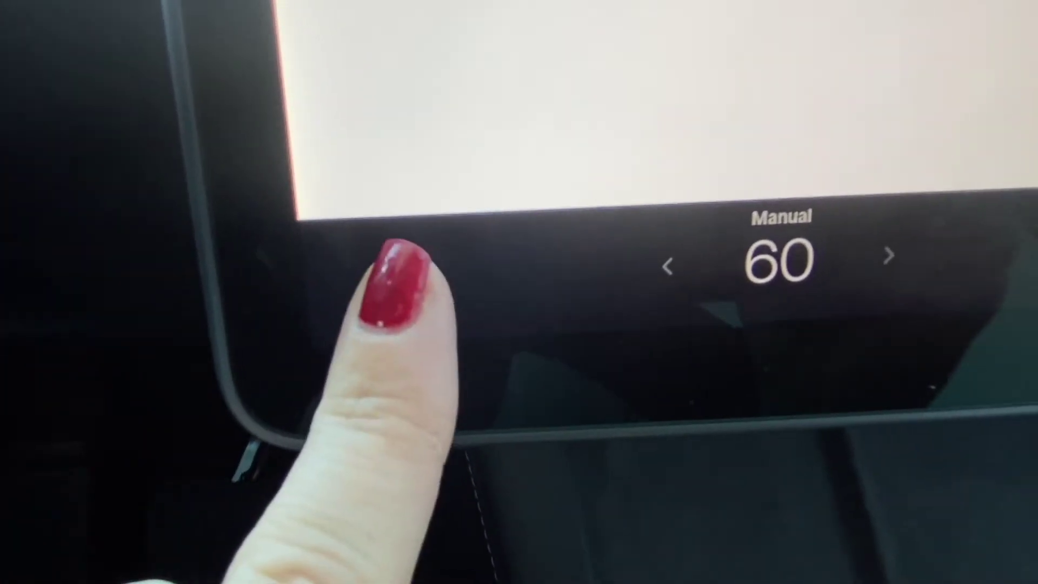